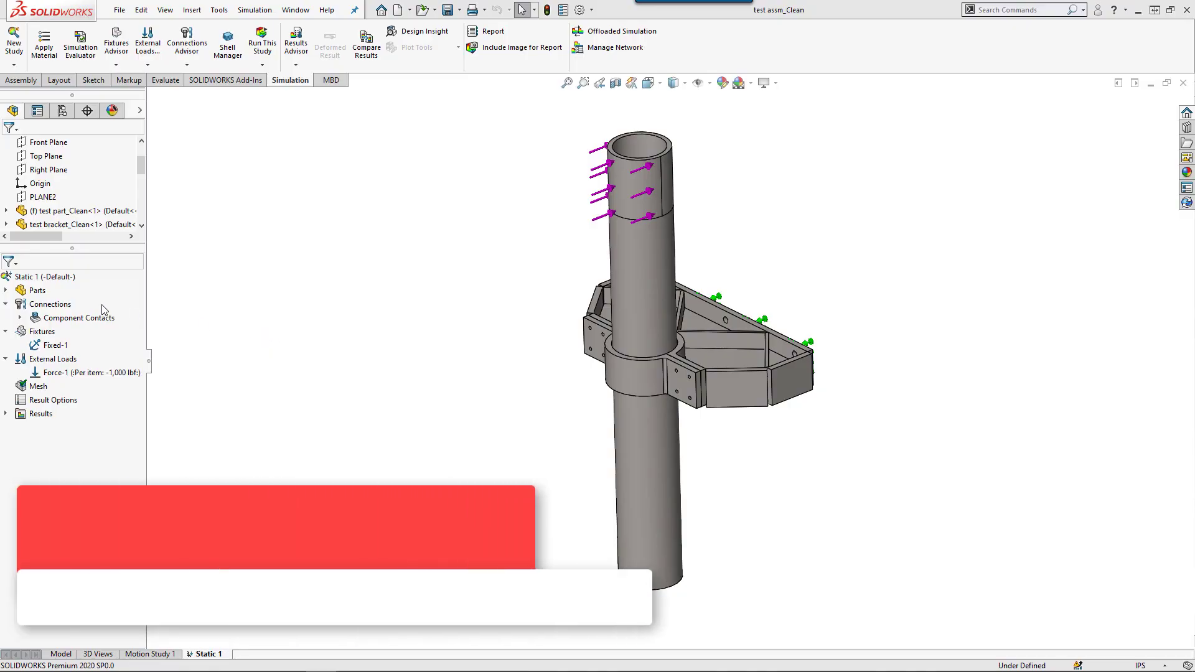
# - Run Static 1 and dismiss the Iterative Solver error and the 'Failed' notice
pyautogui.rightClick(66, 279)
pyautogui.press('Escape')
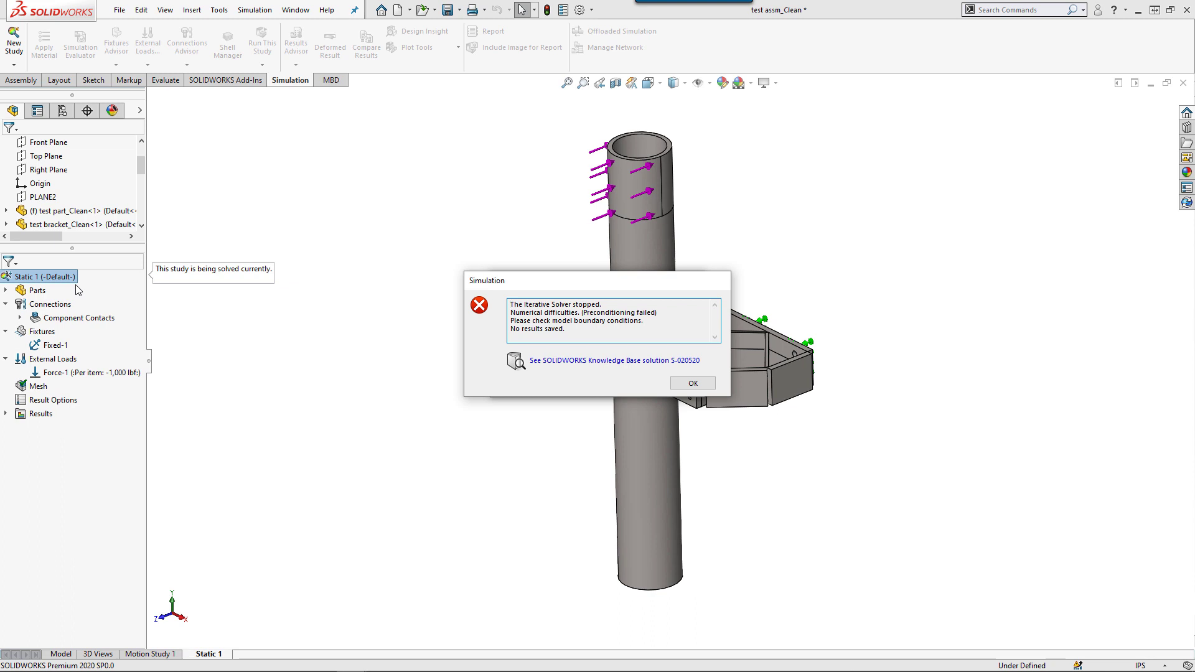
pyautogui.press('Return')
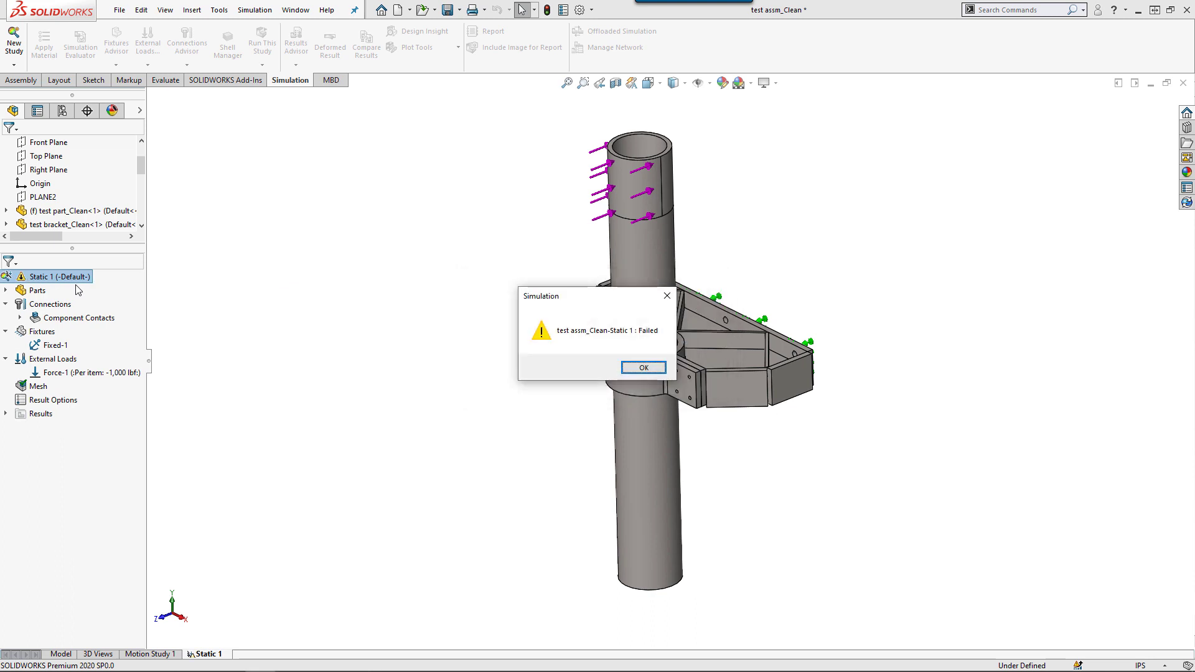
pyautogui.press('Return')
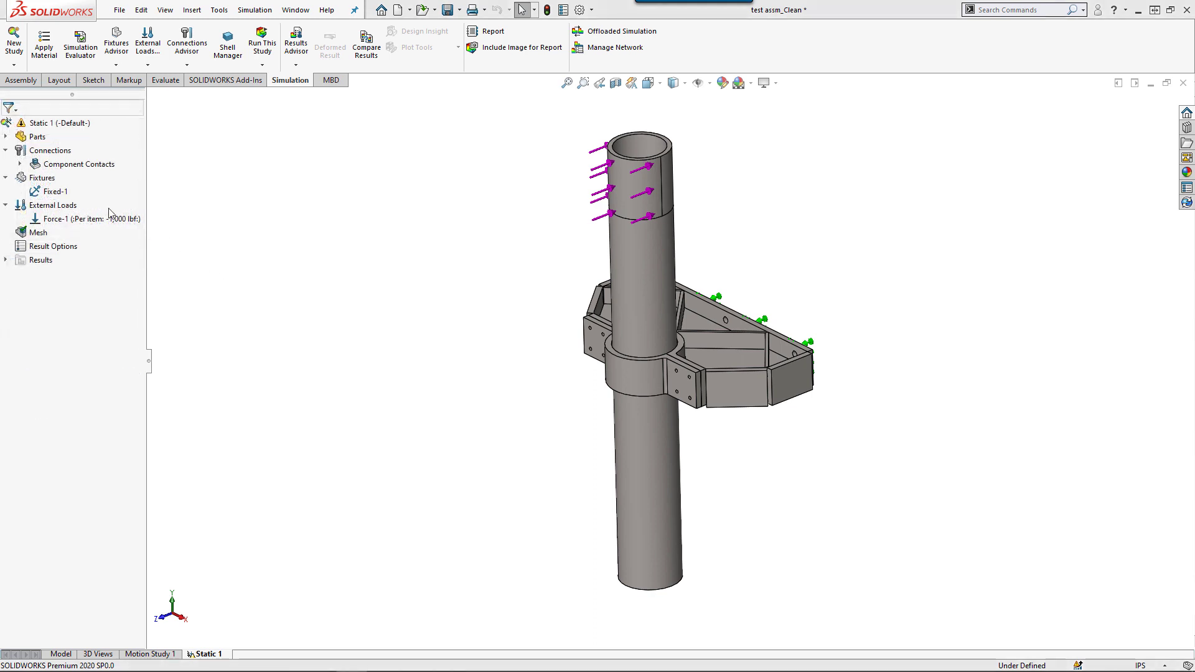
# - Start a Contact Visualization Plot from the Connections item's context menu
pyautogui.rightClick(48, 151)
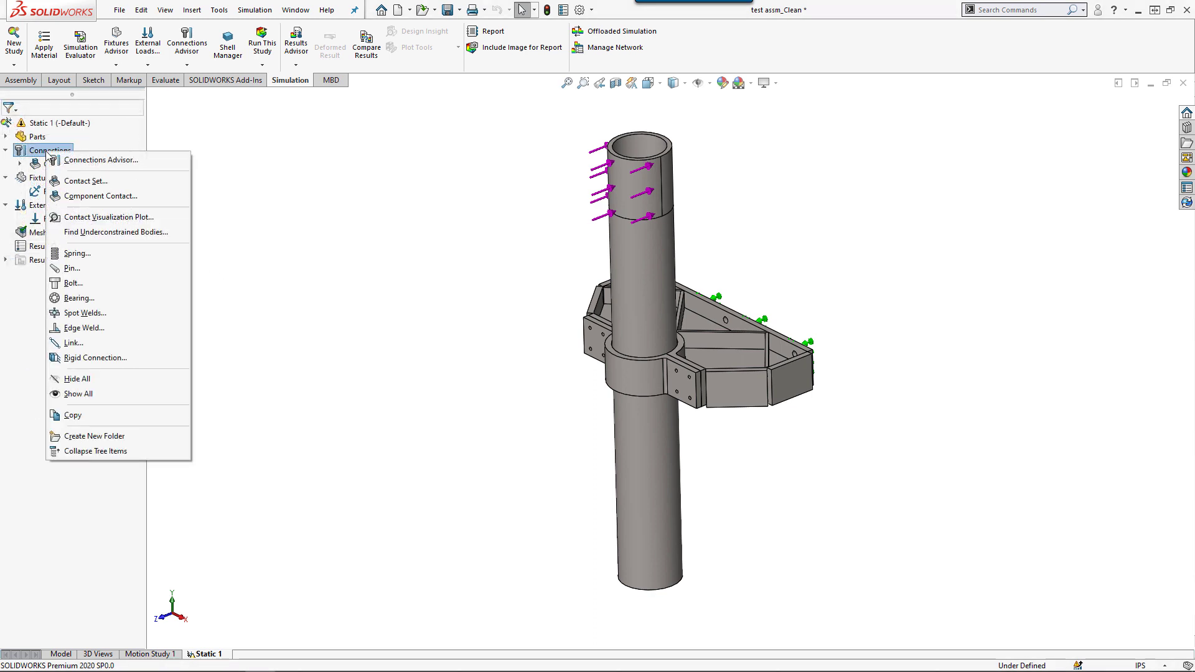
pyautogui.click(85, 217)
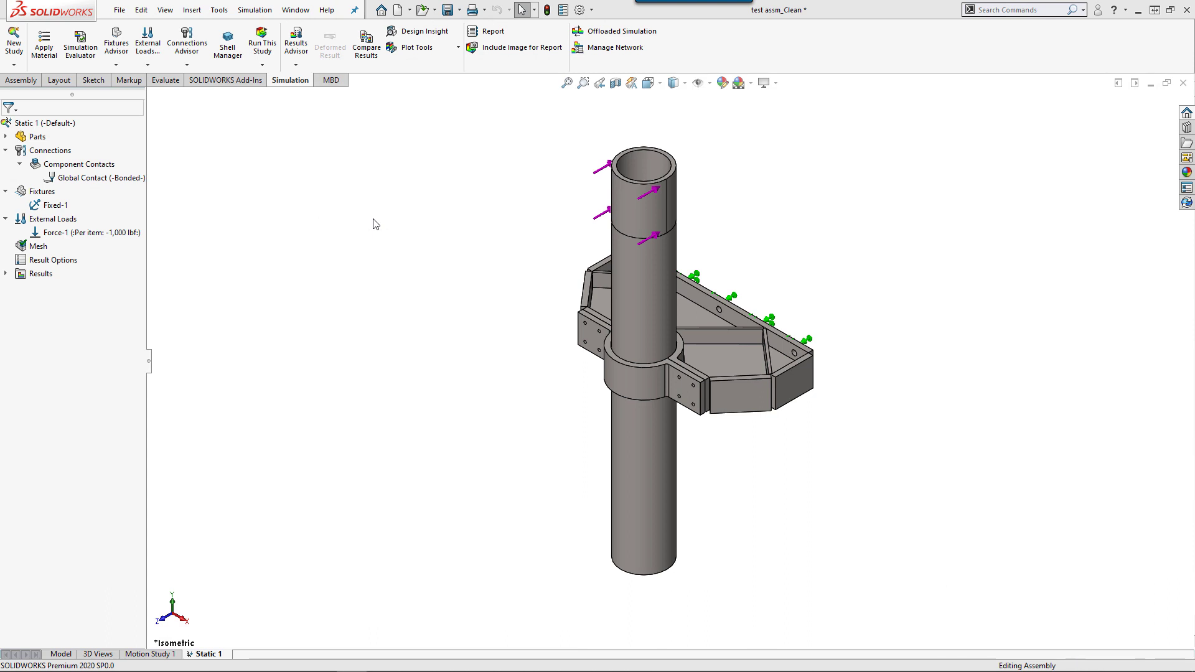
# - Zoom in on the bracket and view it from Top, then Isometric. Expand Component Contacts to show the Bonded global contact
pyautogui.press('z')
pyautogui.moveTo(478, 202); pyautogui.dragTo(881, 440)
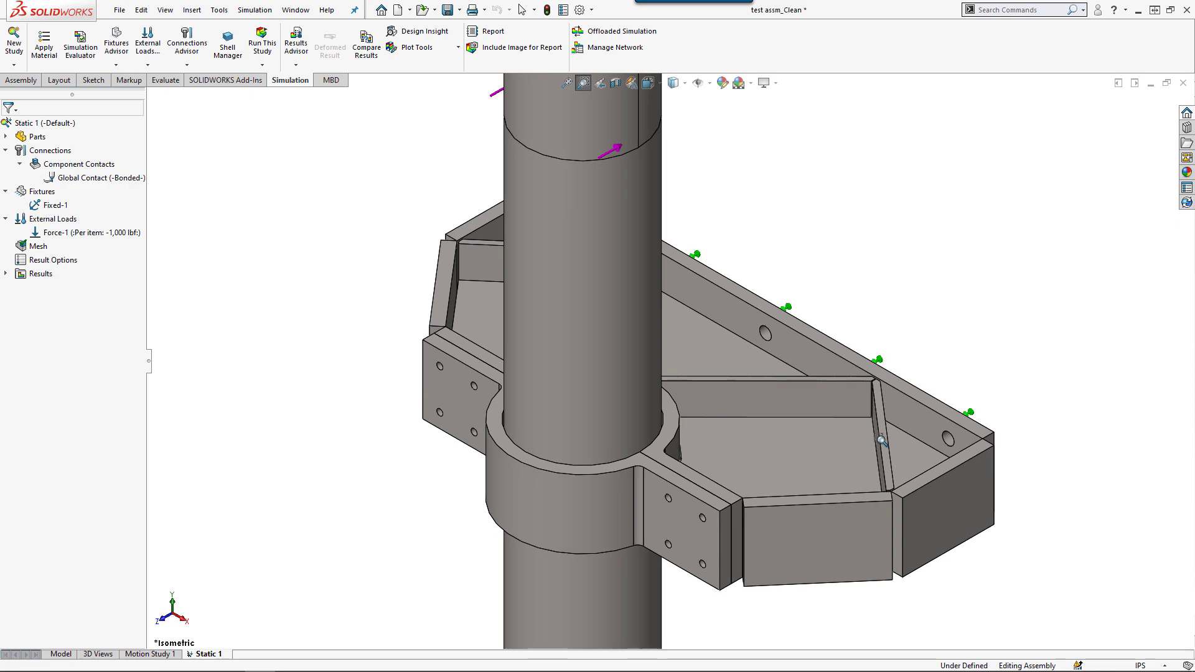
pyautogui.press('space')
pyautogui.click(778, 444)
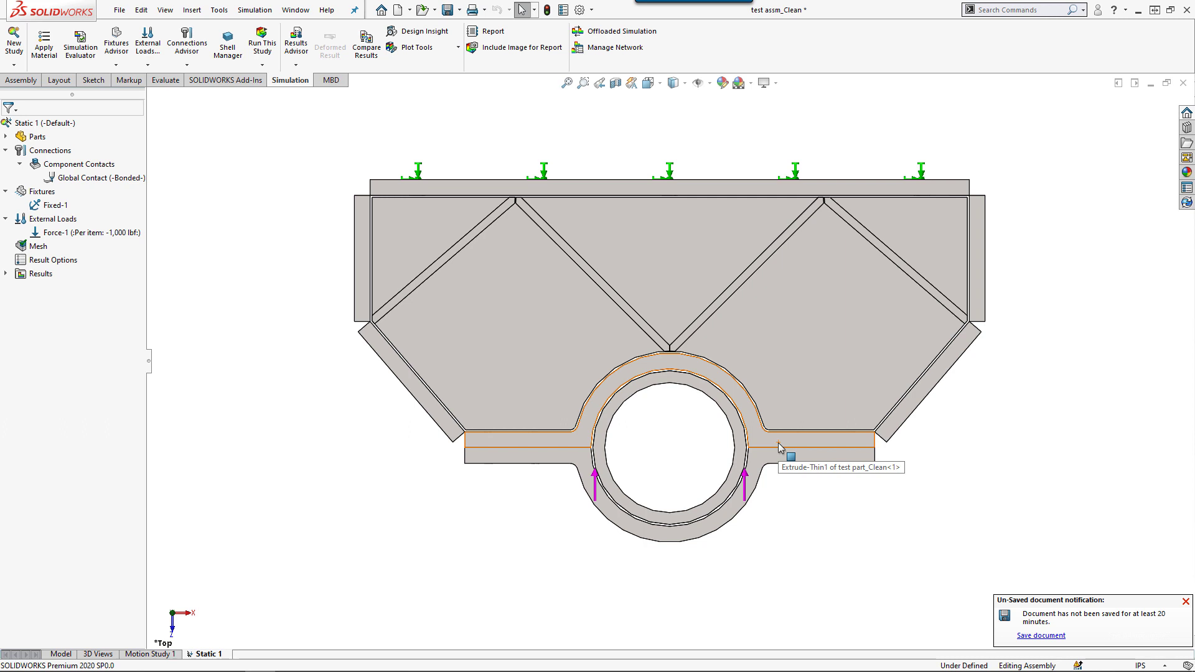
pyautogui.hotkey('ctrl', '7')
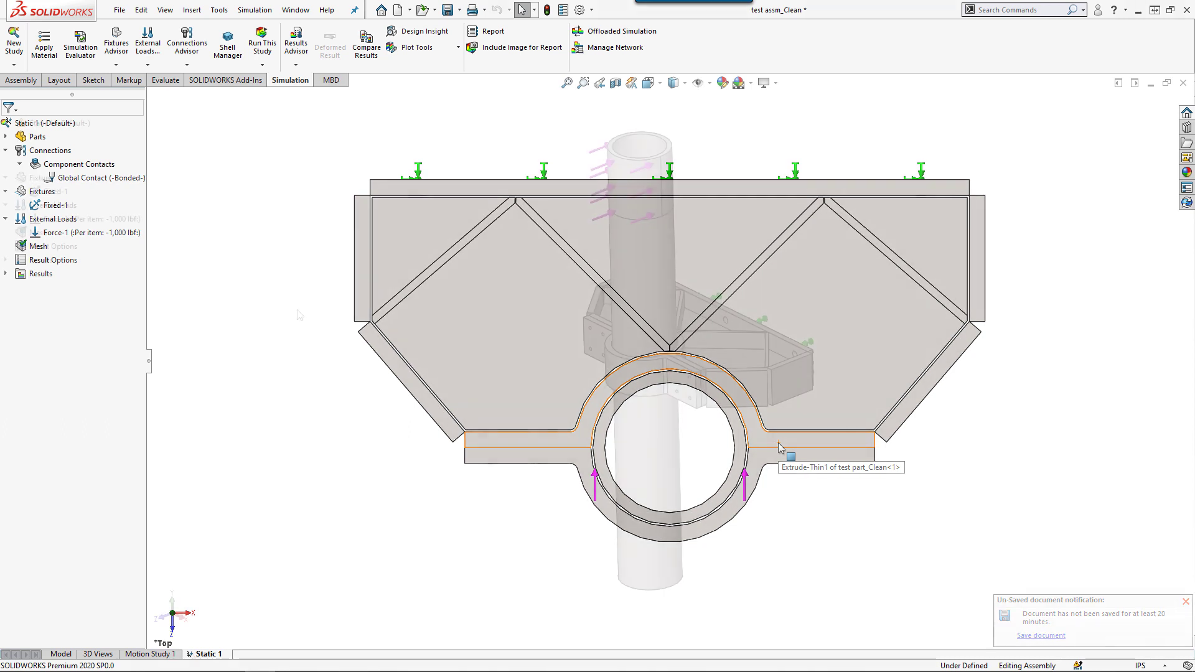
pyautogui.click(20, 165)
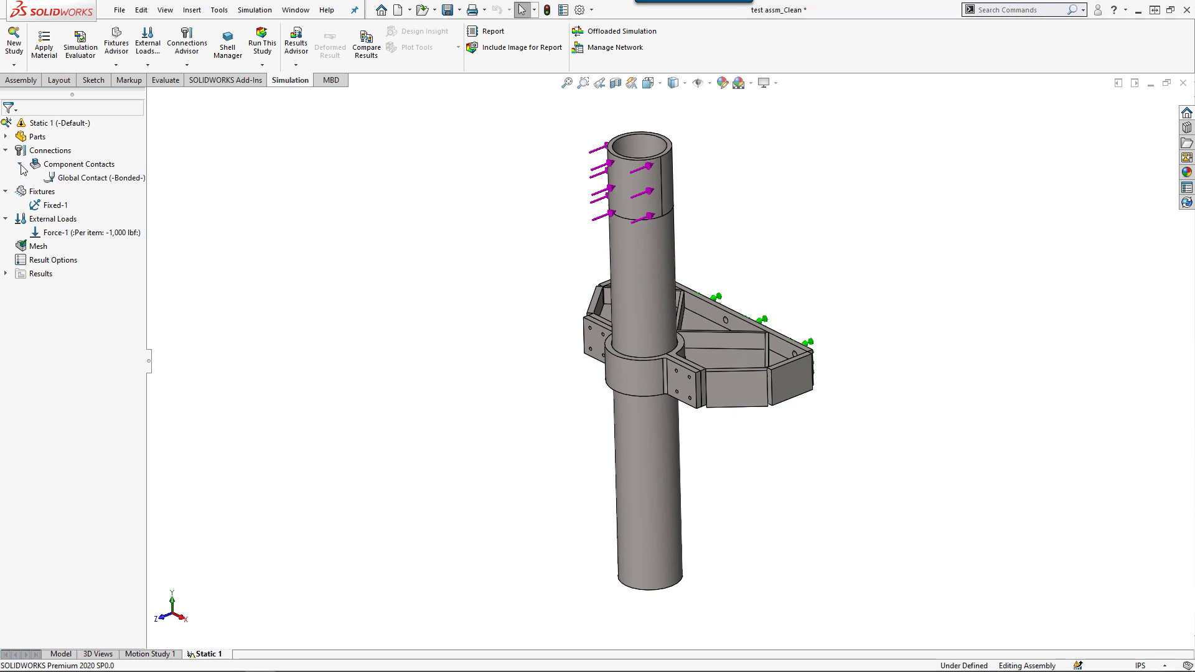
pyautogui.rightClick(59, 165)
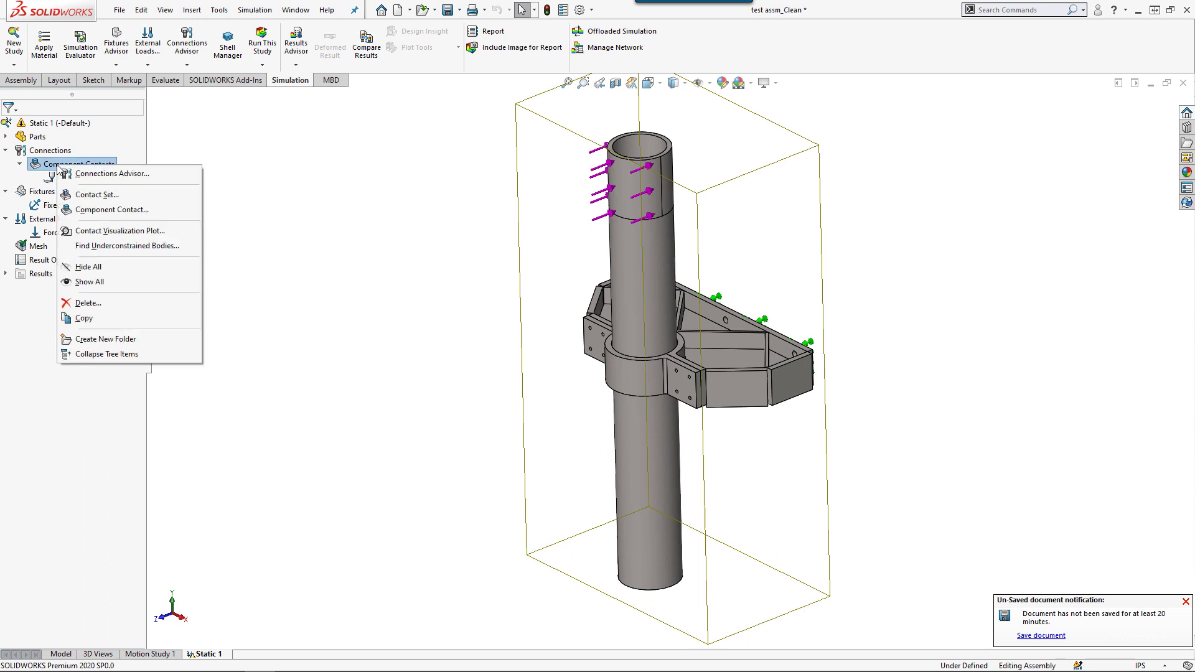
pyautogui.click(73, 195)
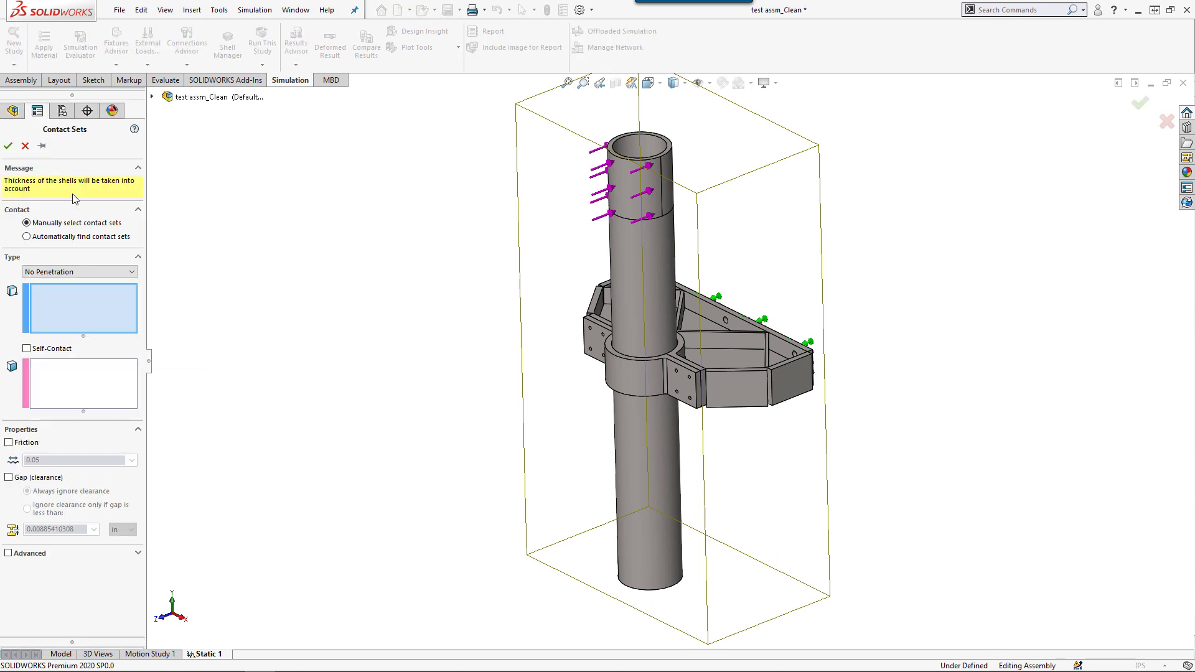
pyautogui.click(88, 271)
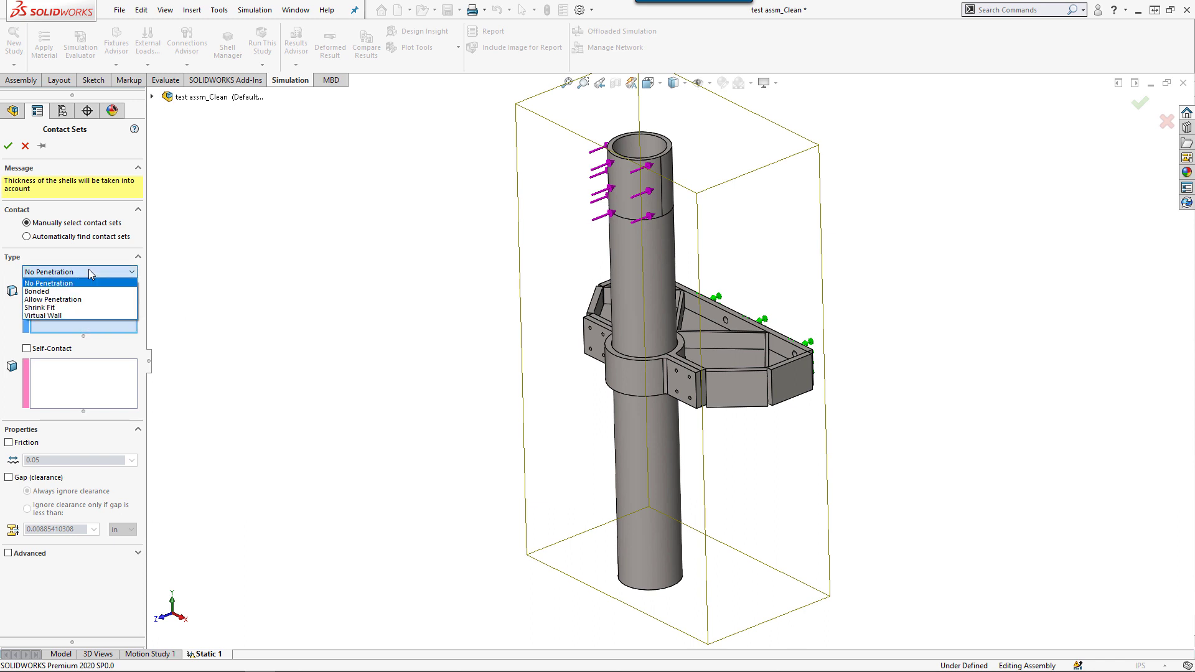
pyautogui.click(89, 271)
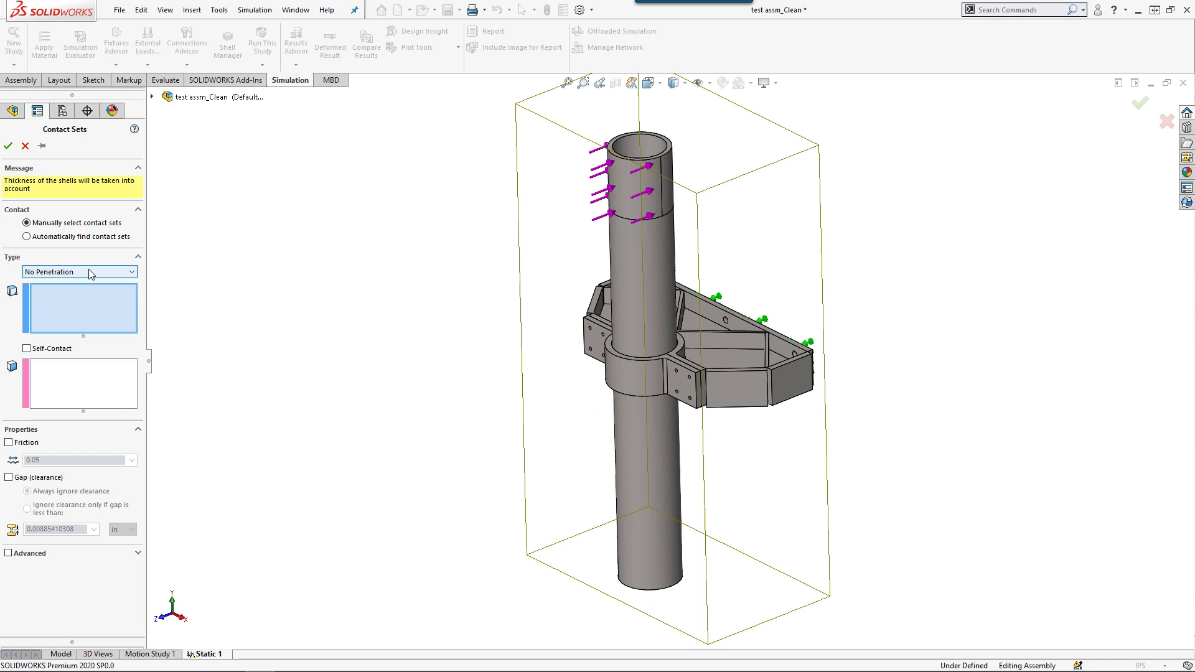
pyautogui.press('Escape')
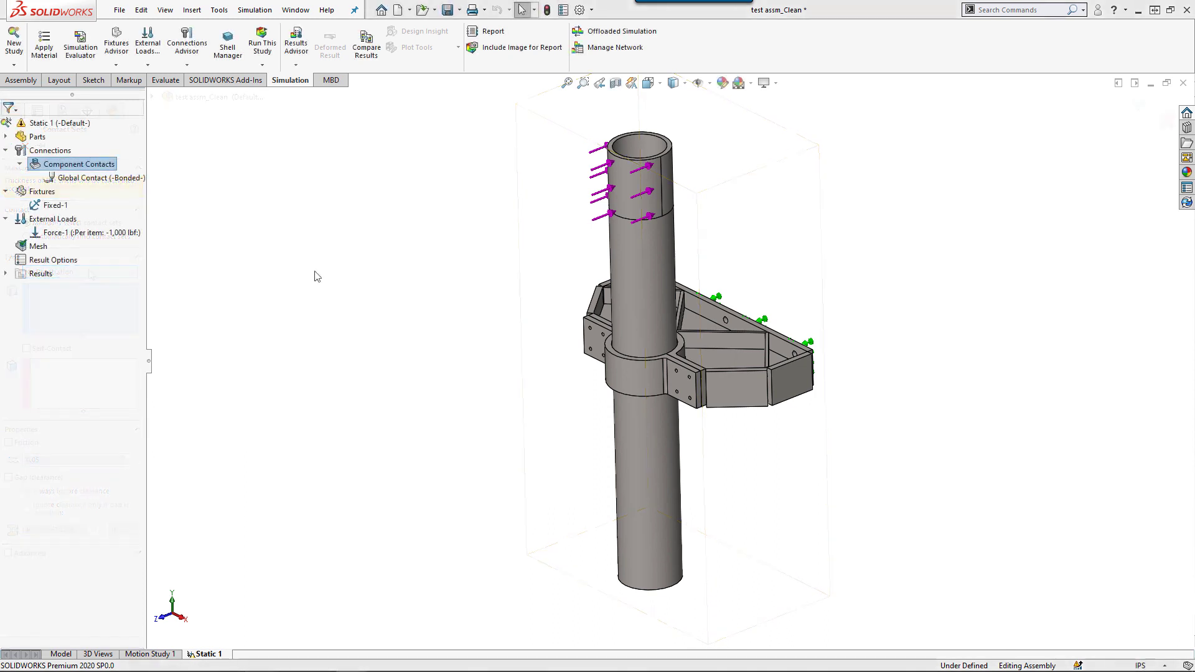
# - Open the Contact Visualization Plot for test assm_Clean.SLDASM, ending on the Show Contact tab
pyautogui.rightClick(51, 151)
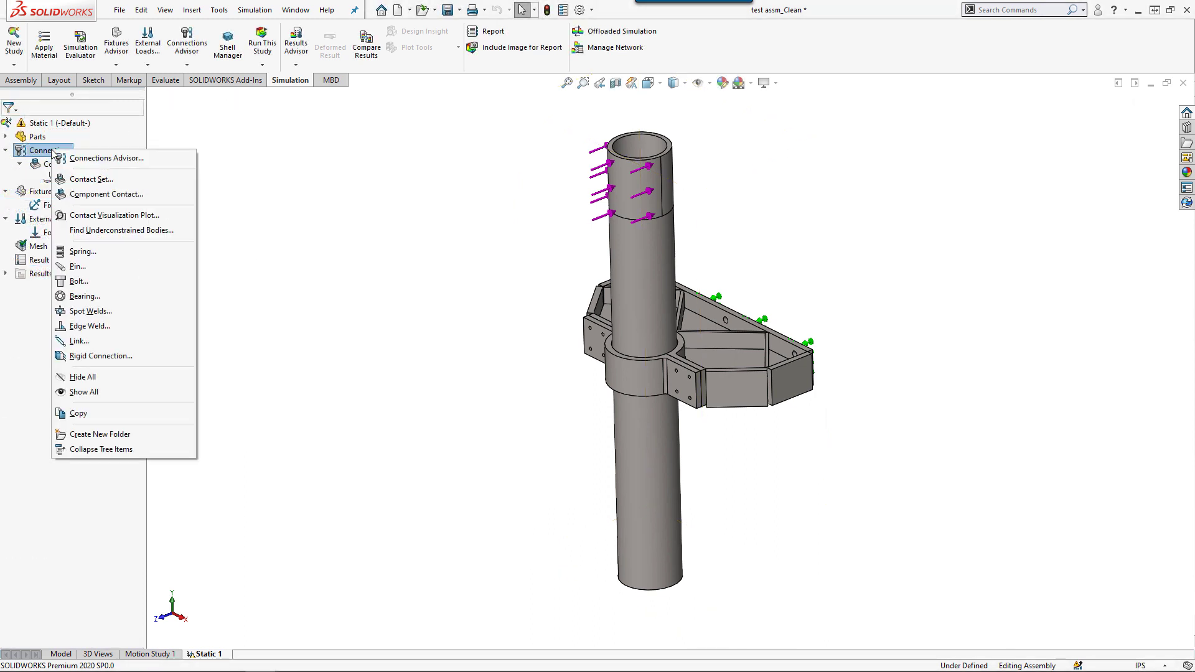
pyautogui.click(77, 214)
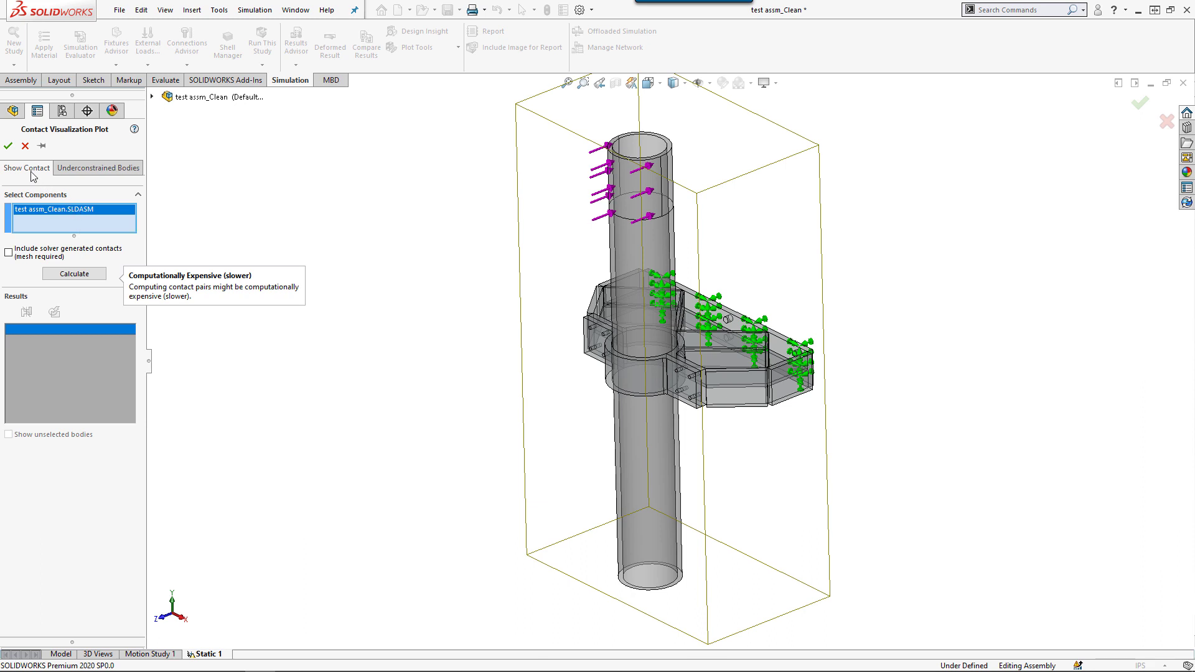
pyautogui.click(95, 174)
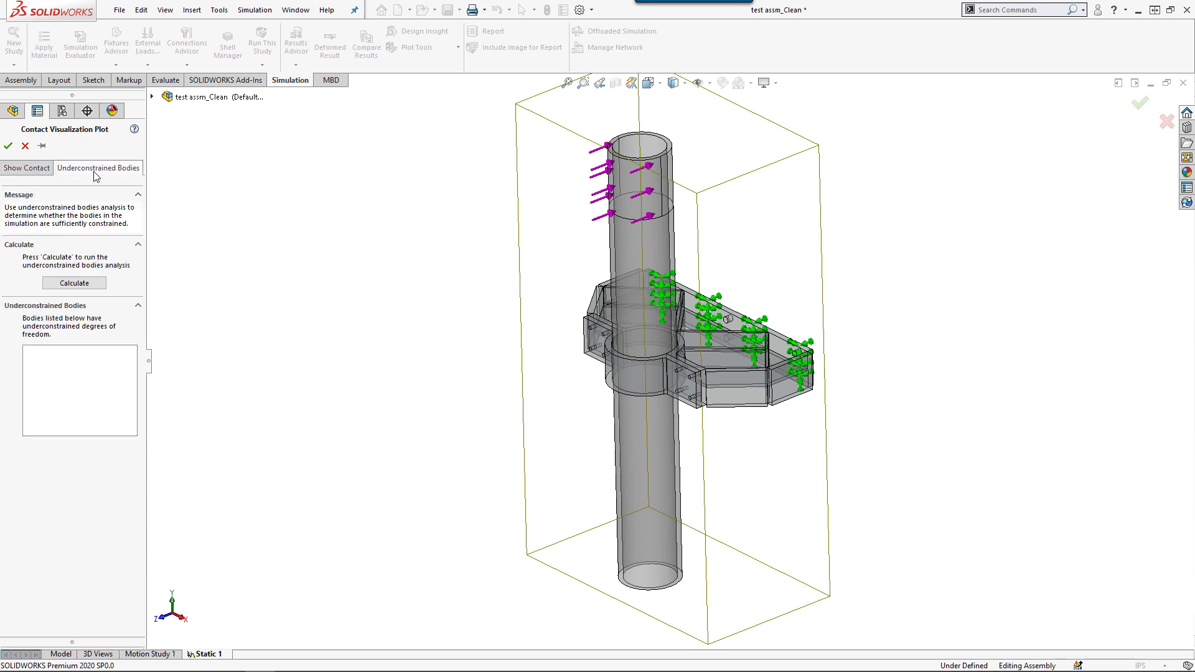
pyautogui.click(28, 169)
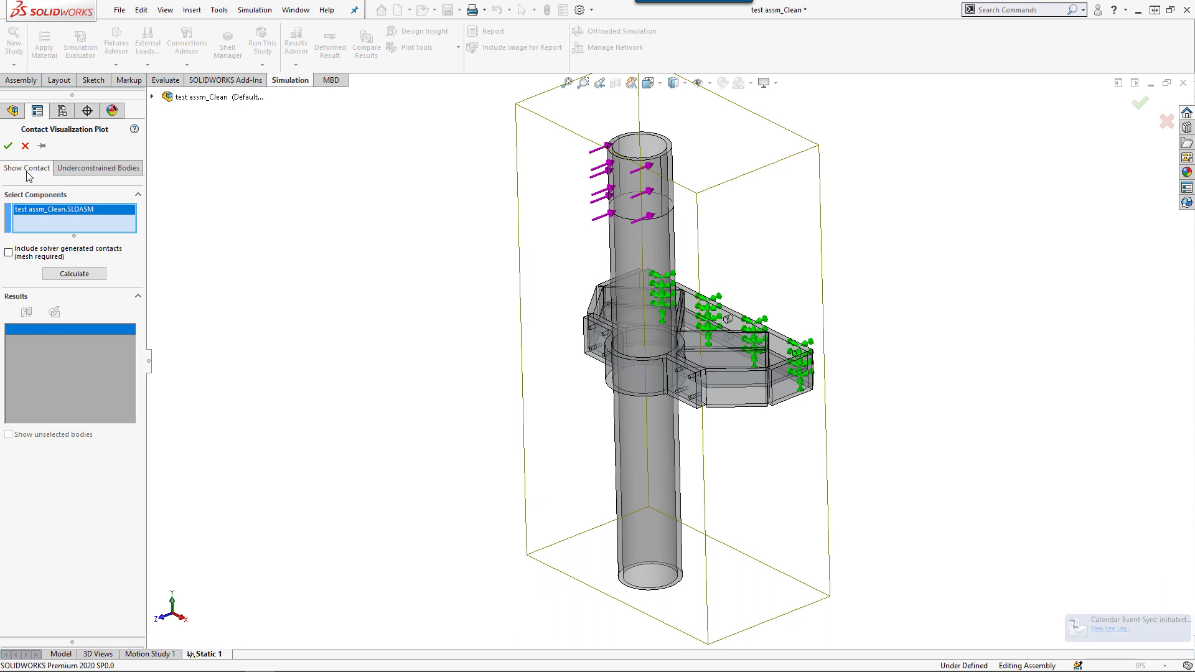
# - Calculate the assembly's contacts and scroll the Results list back to the top
pyautogui.click(59, 273)
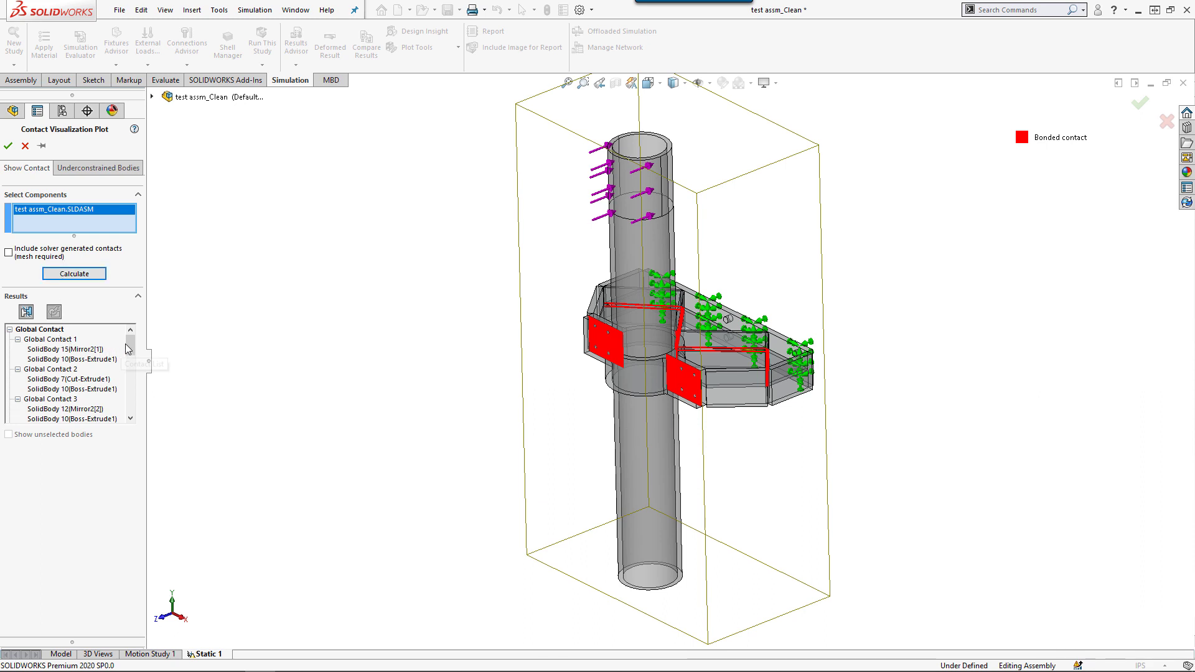
pyautogui.moveTo(132, 346); pyautogui.dragTo(115, 389)
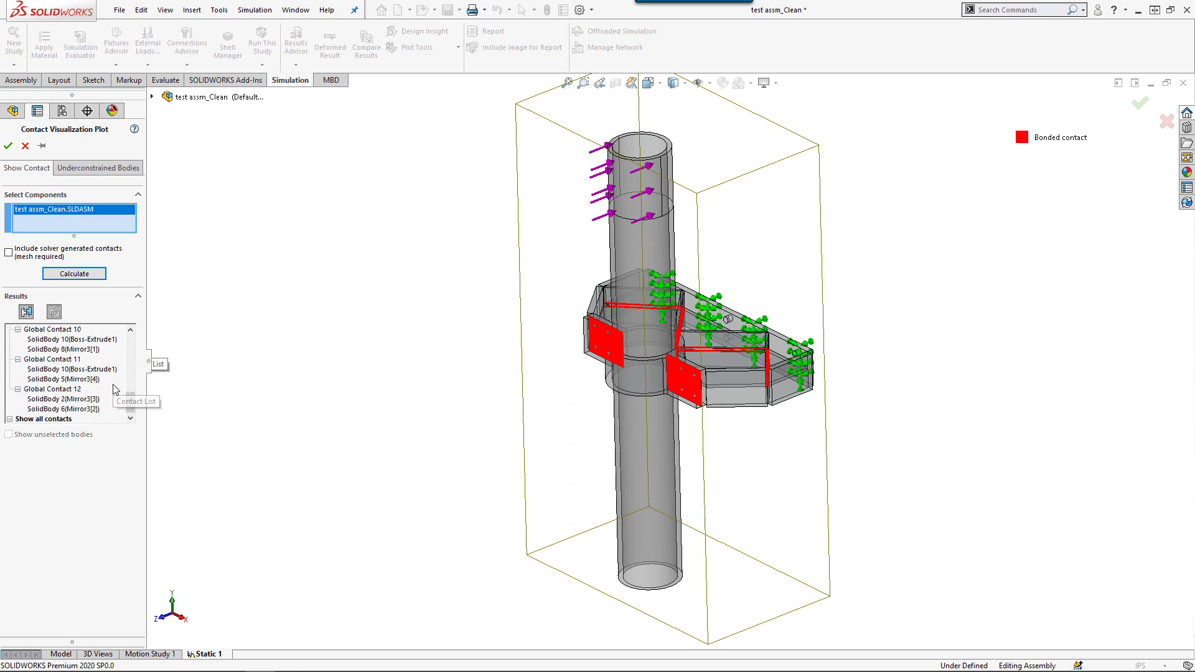
pyautogui.scroll(6, 115, 389)
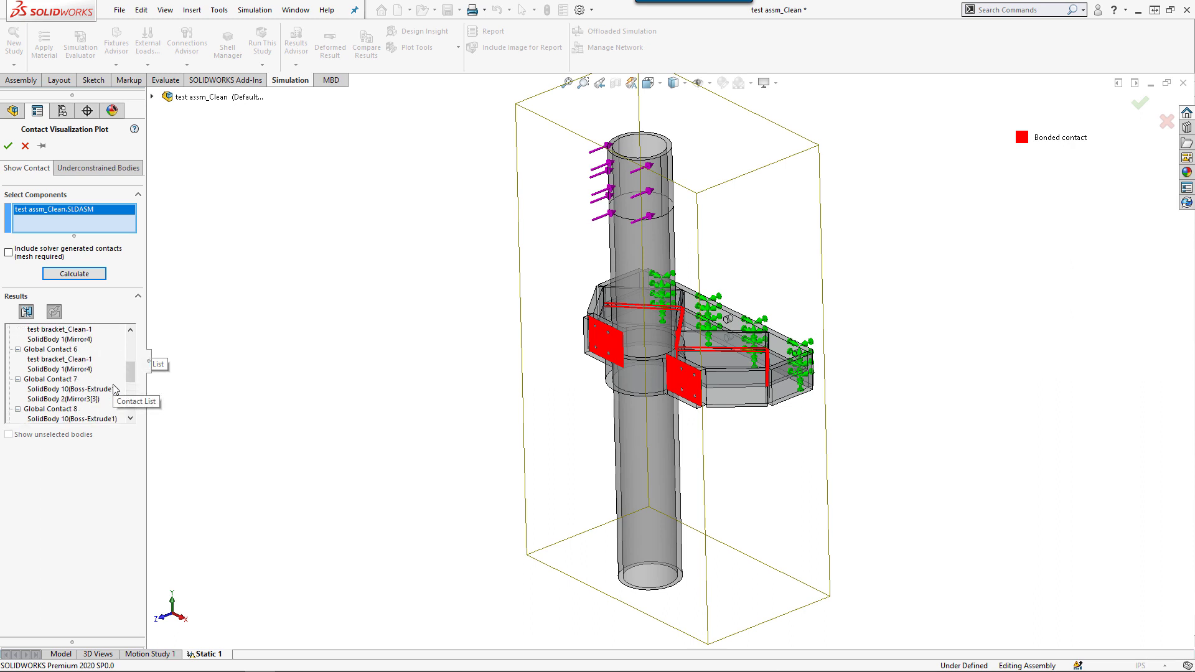
pyautogui.scroll(3, 115, 389)
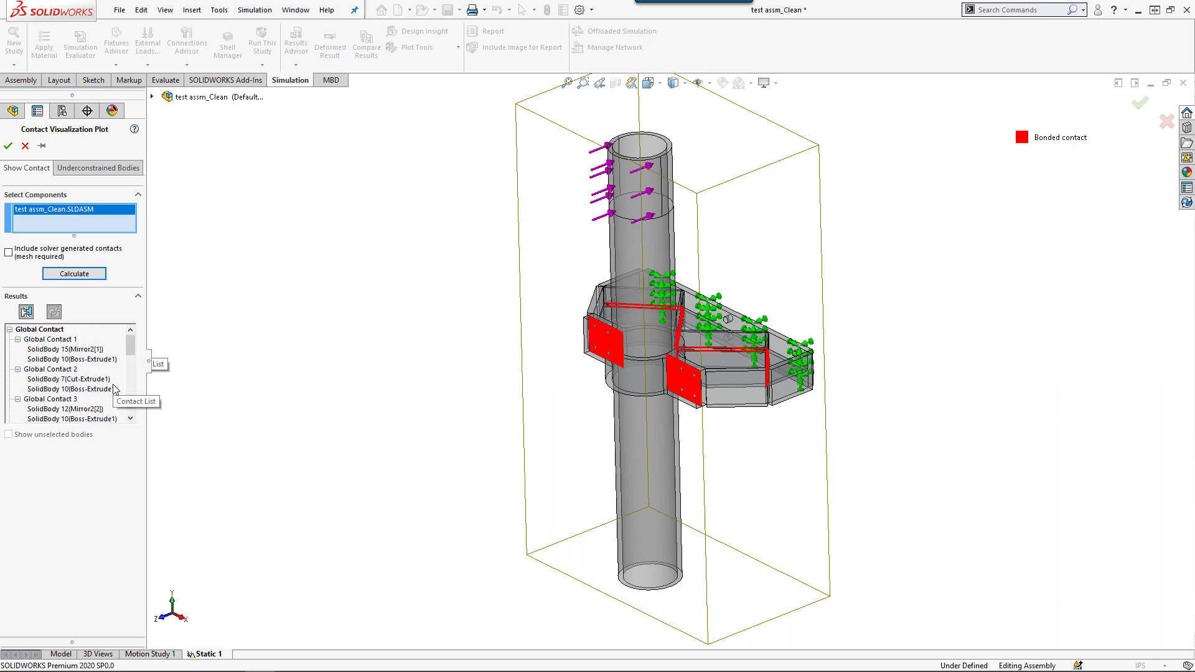
# - Show Global Contact 1, 2 and 3 individually, then all bonded contacts together
pyautogui.click(62, 340)
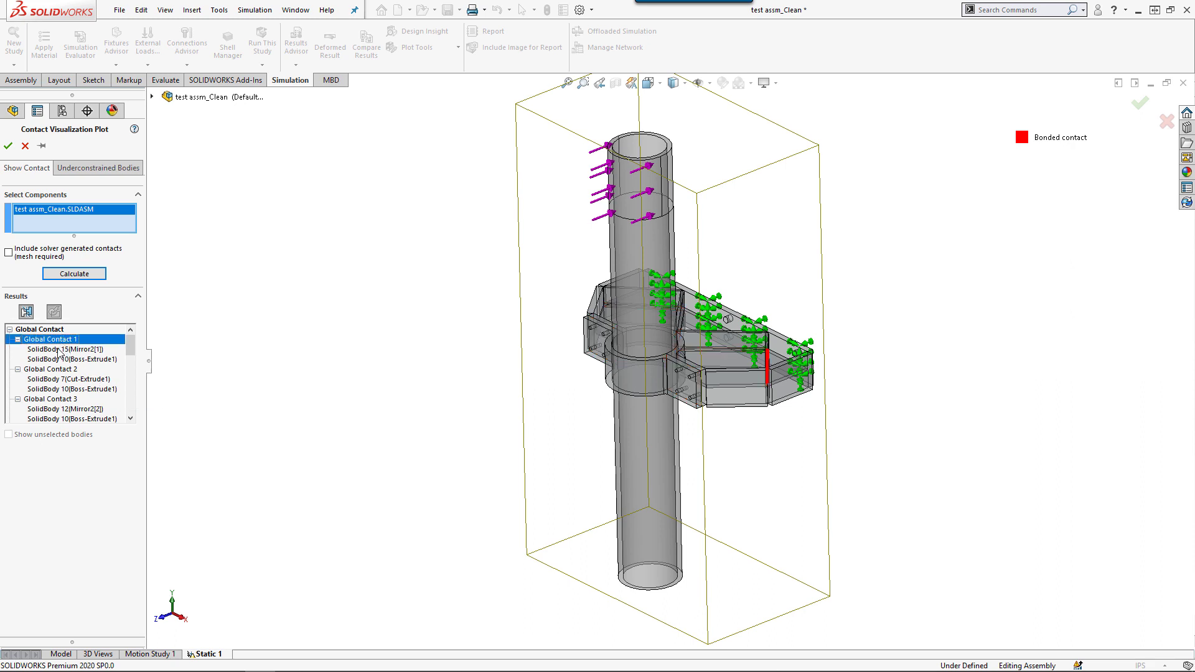
pyautogui.click(55, 369)
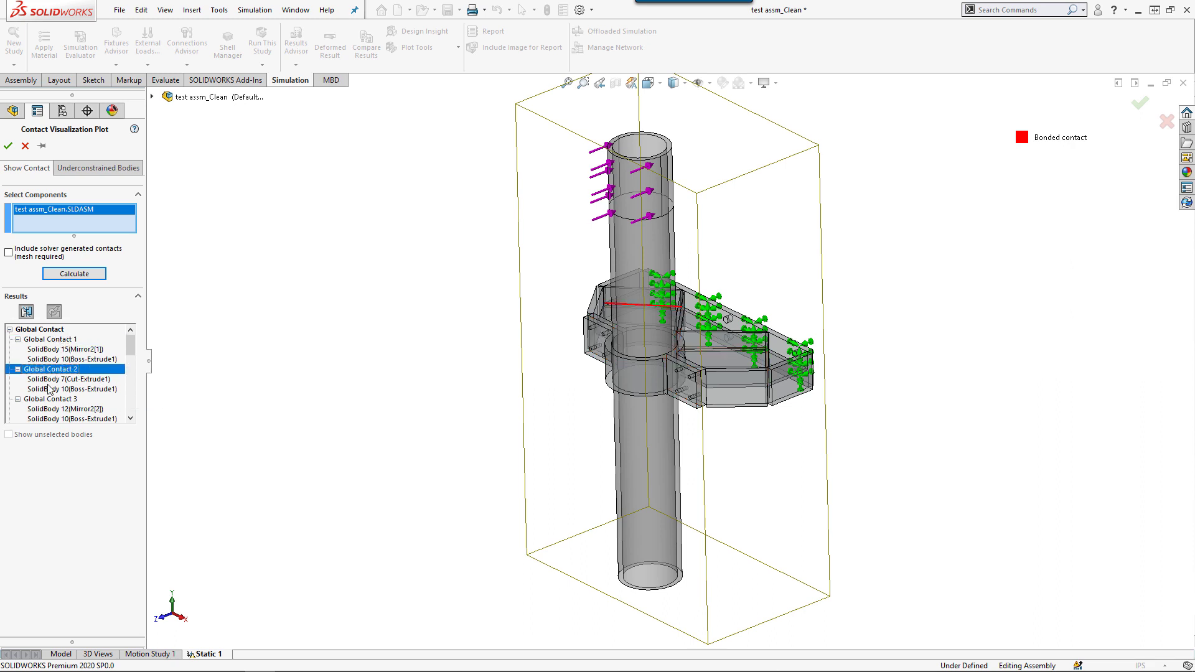
pyautogui.click(50, 399)
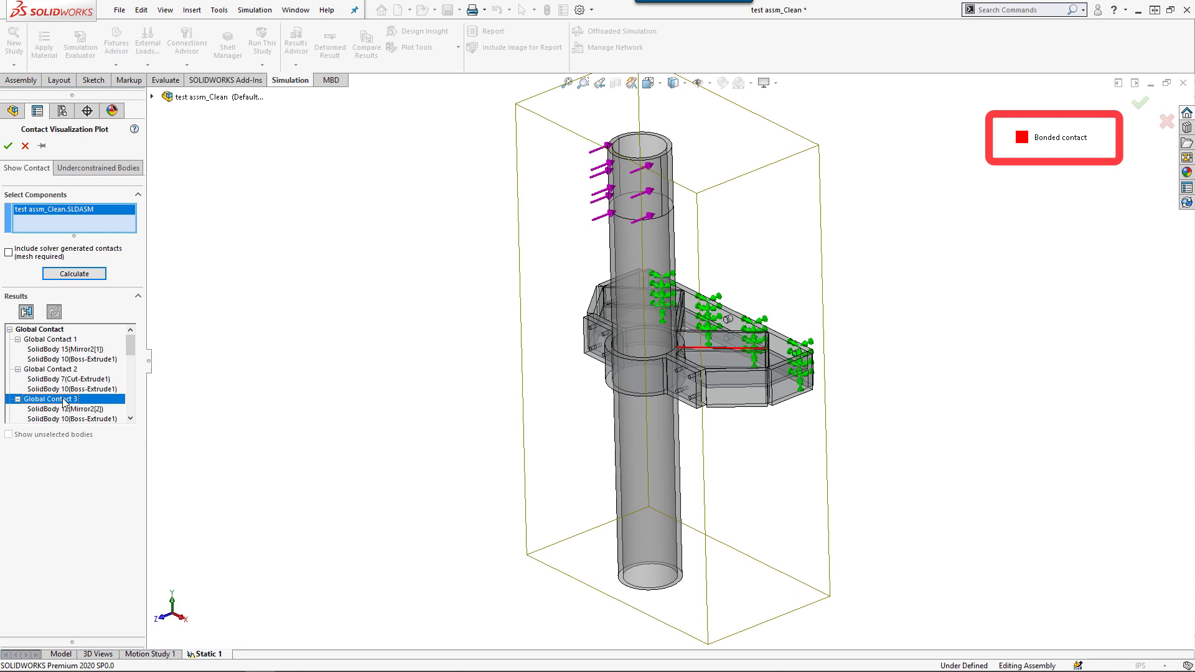
pyautogui.click(50, 331)
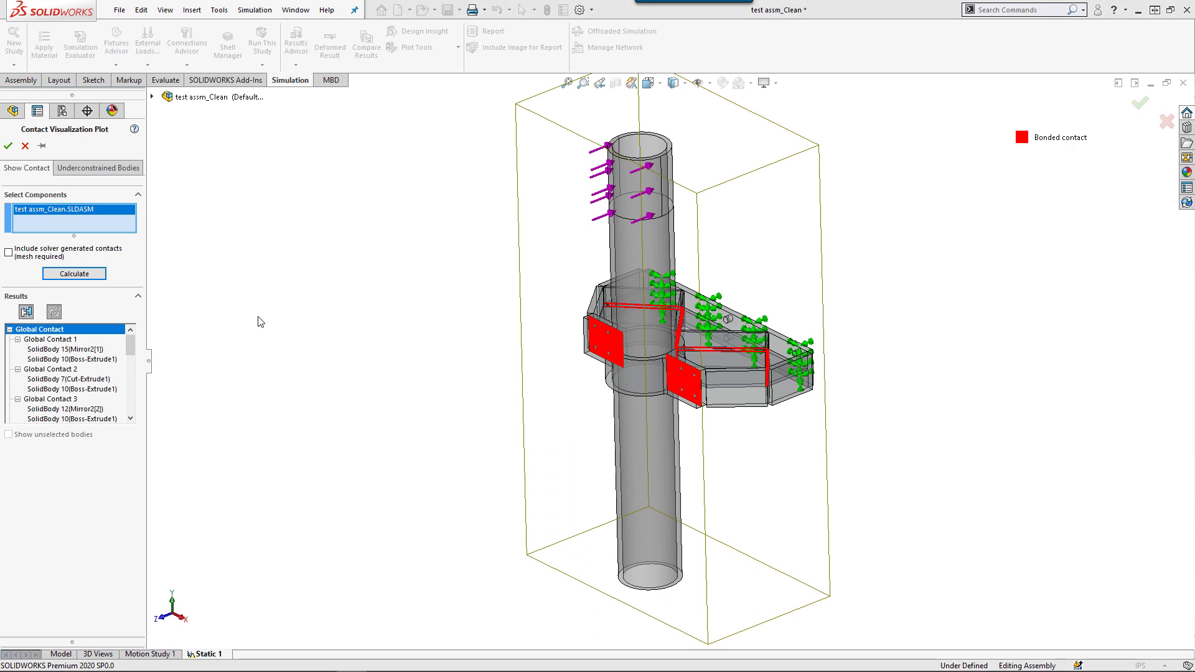
# - Calculate underconstrained bodies, select Body 1, and zoom in on the support plate
pyautogui.click(109, 170)
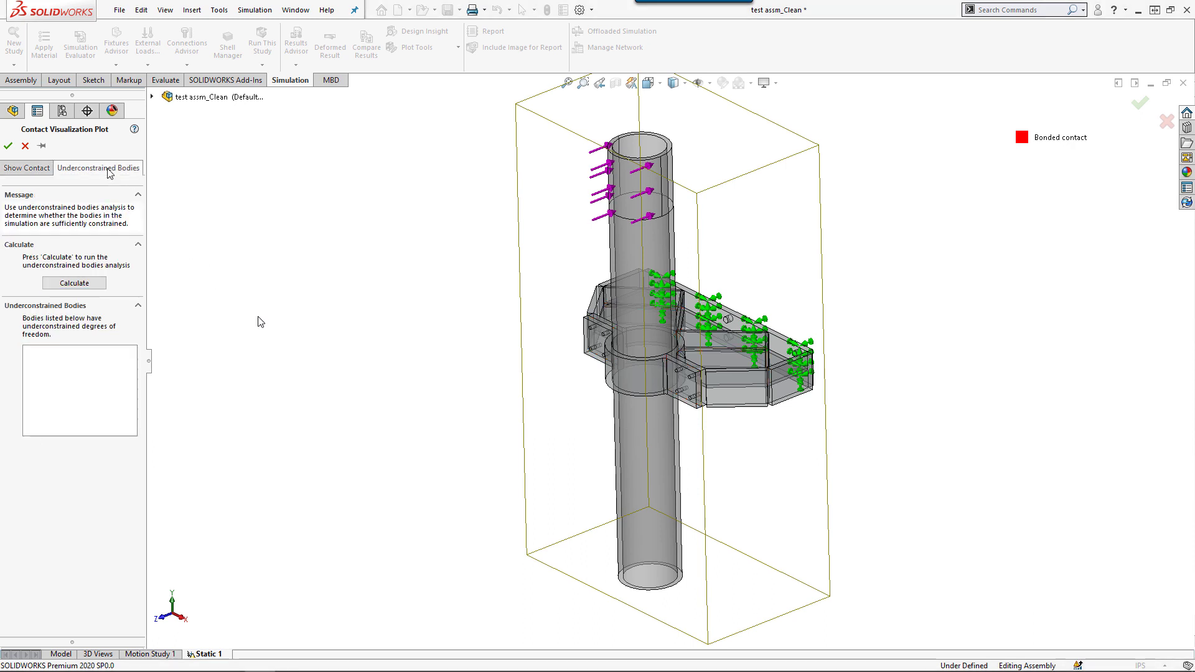
pyautogui.click(87, 283)
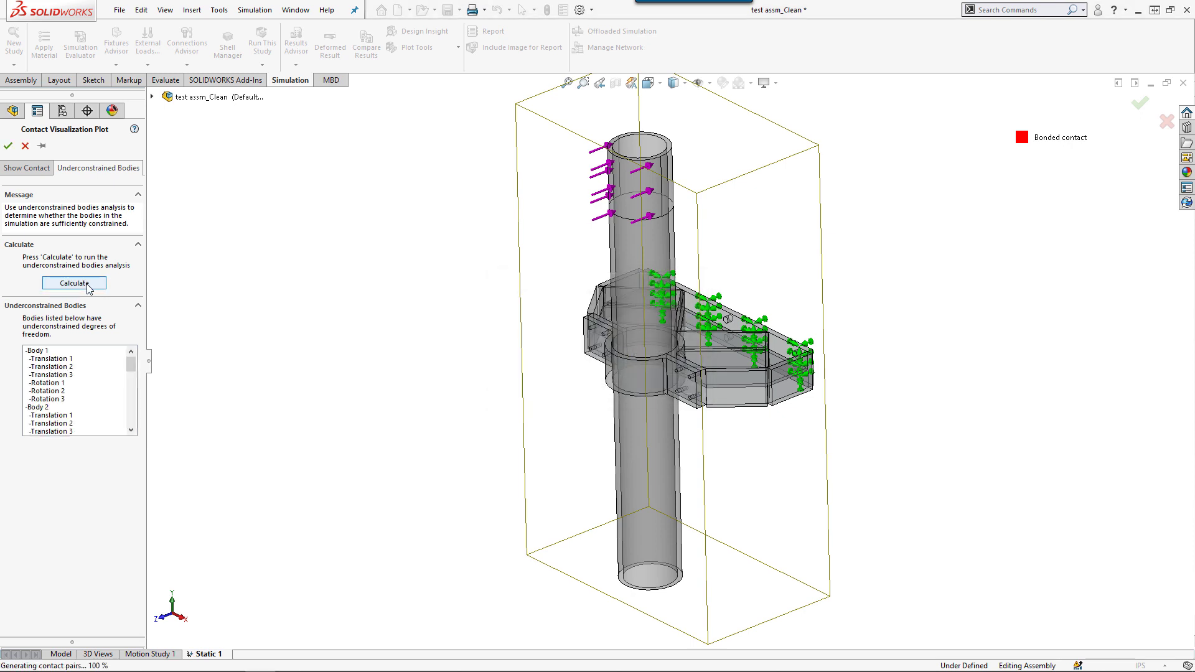
pyautogui.click(44, 353)
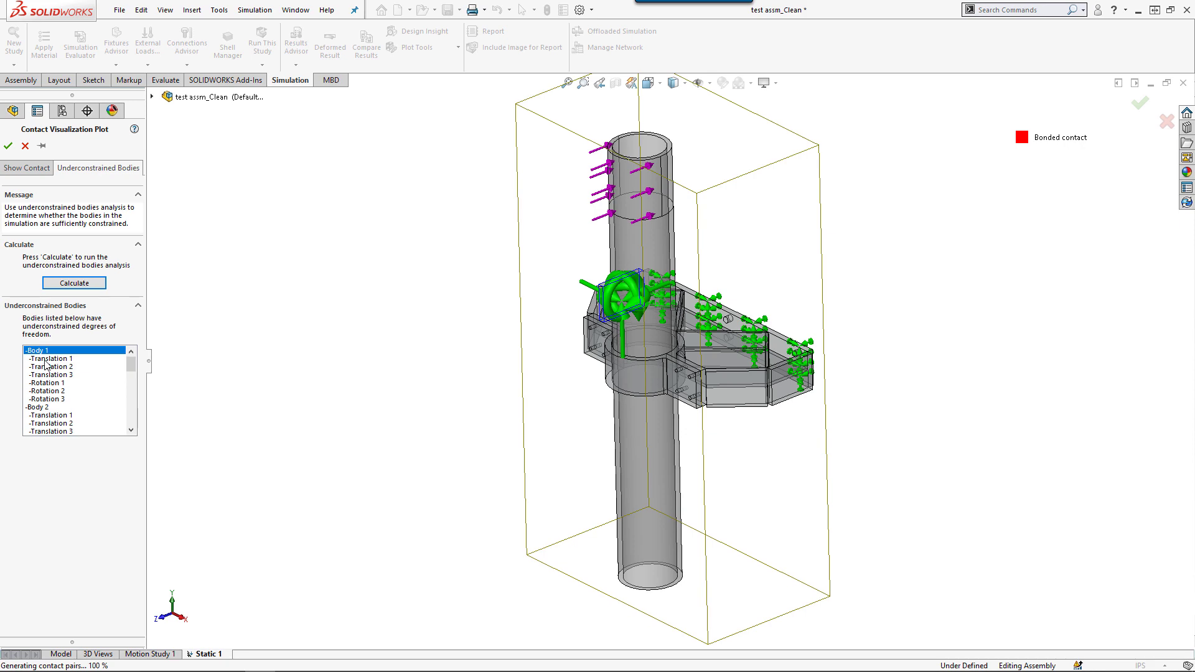
pyautogui.moveTo(290, 378); pyautogui.dragTo(440, 431, button='middle')
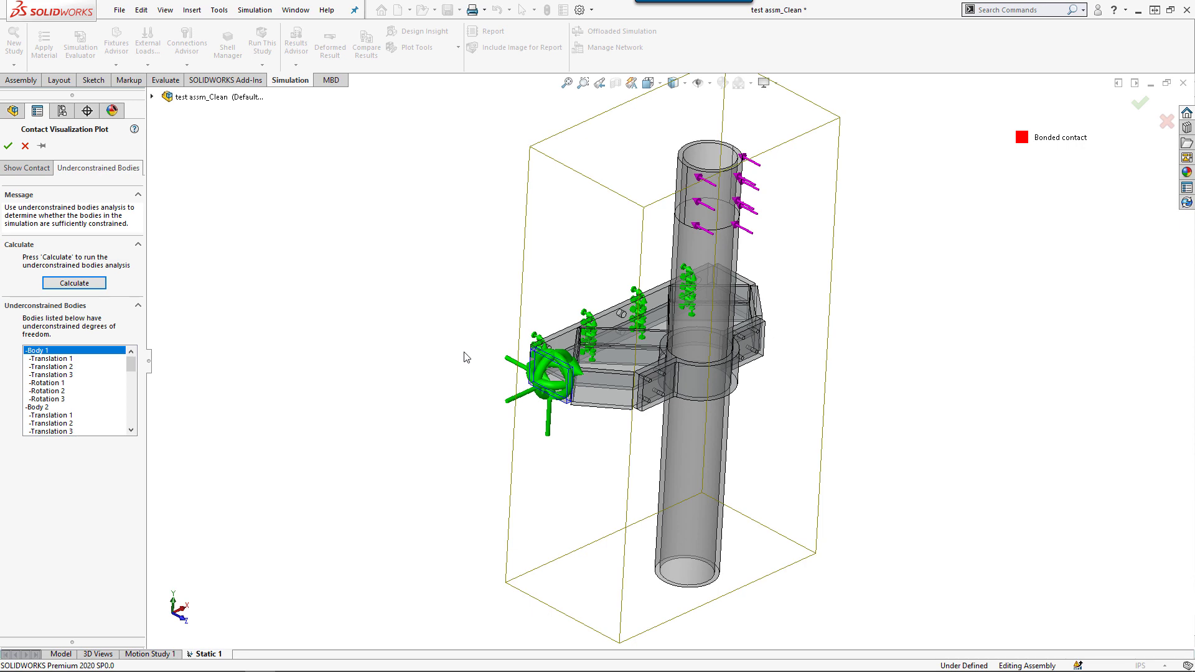
pyautogui.click(583, 84)
pyautogui.moveTo(448, 224); pyautogui.dragTo(686, 495)
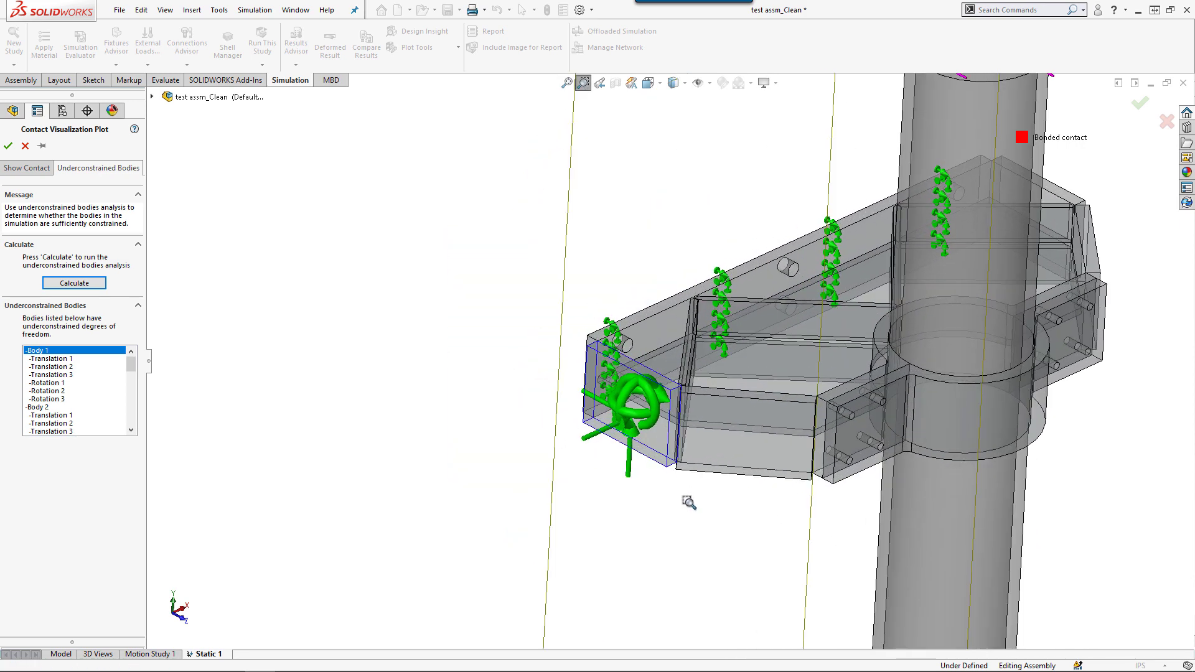
pyautogui.press('Escape')
# - Preview Body 1's Translation 1, 2, 3 and Rotation 1 on the support plate
pyautogui.click(44, 359)
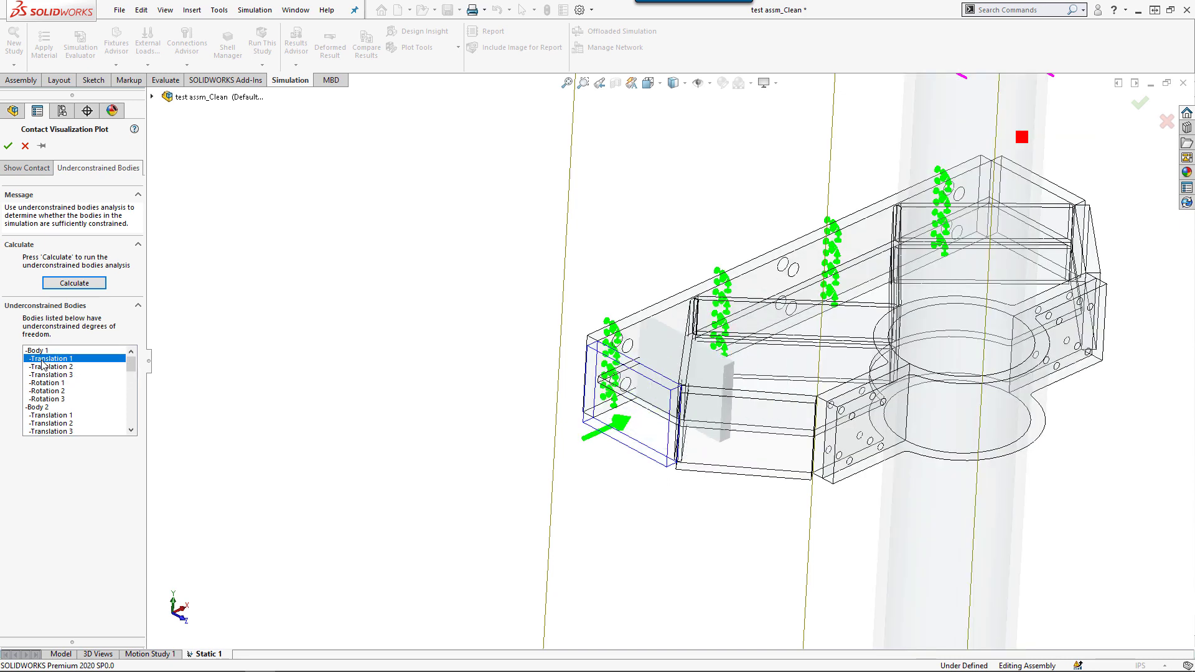
pyautogui.click(37, 368)
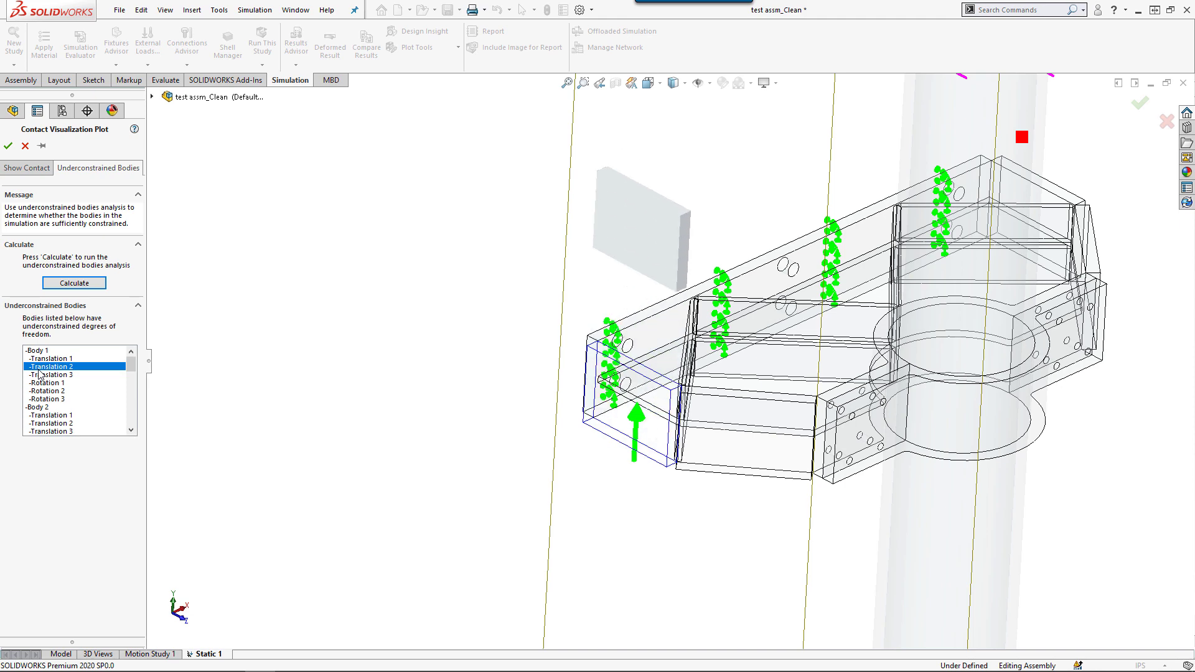
pyautogui.click(39, 375)
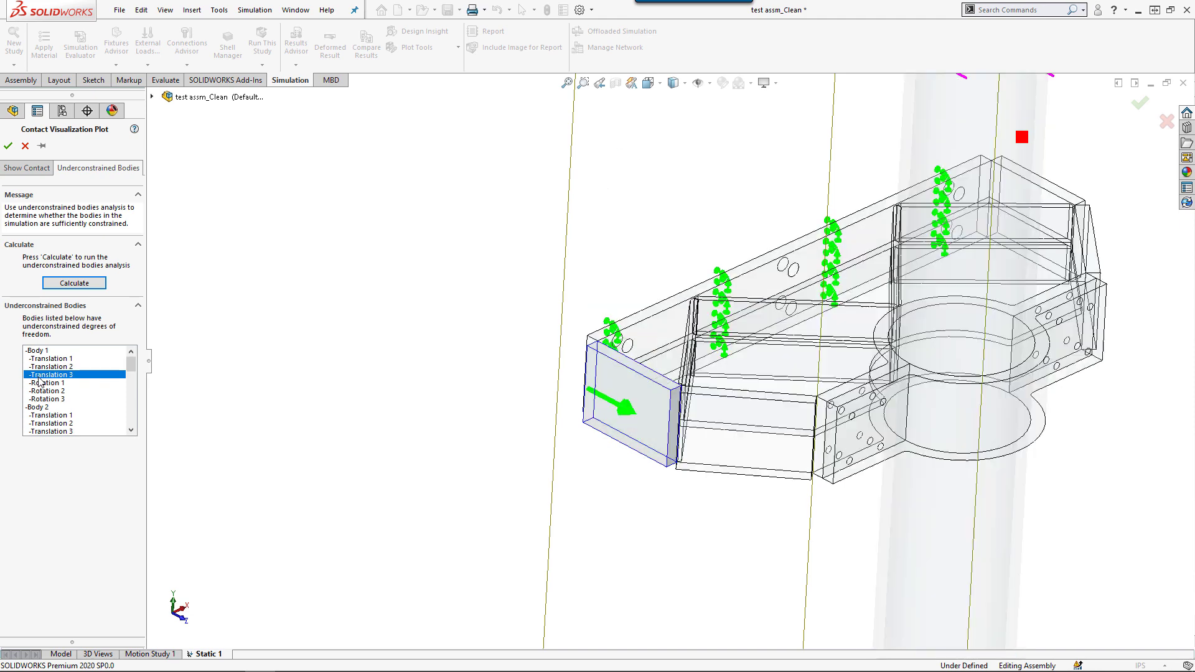
pyautogui.click(42, 384)
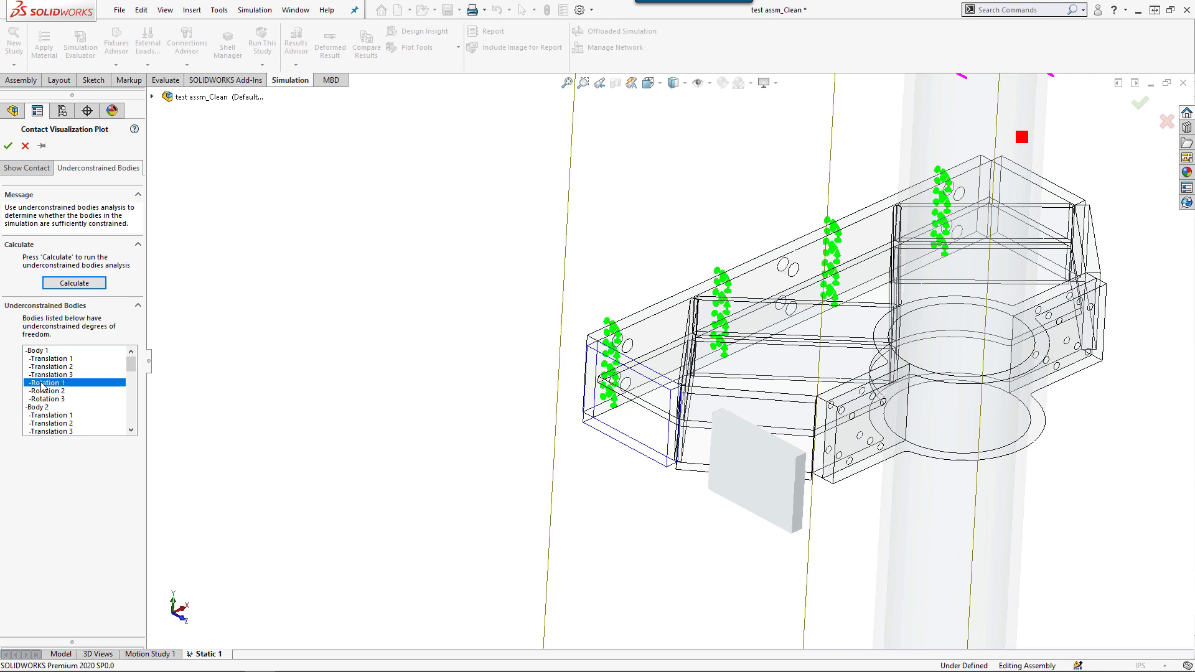